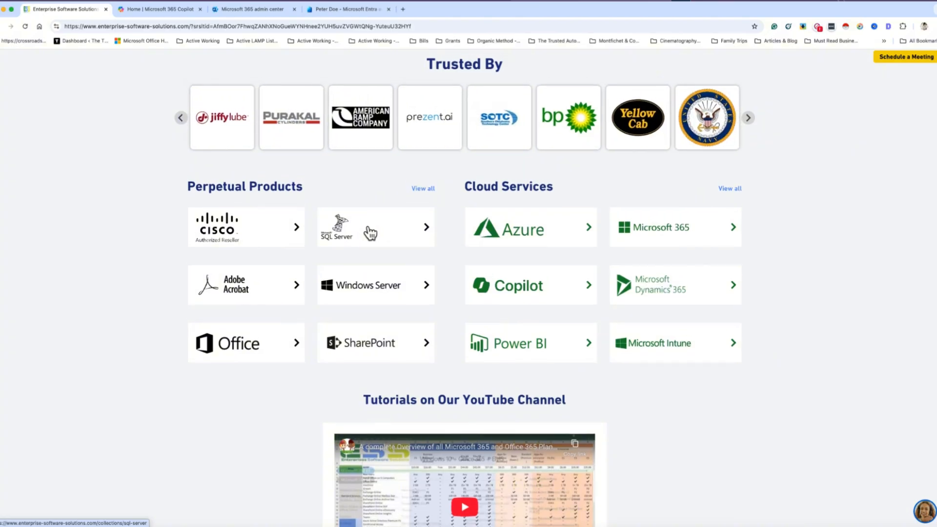
scroll(369, 232, up, 1)
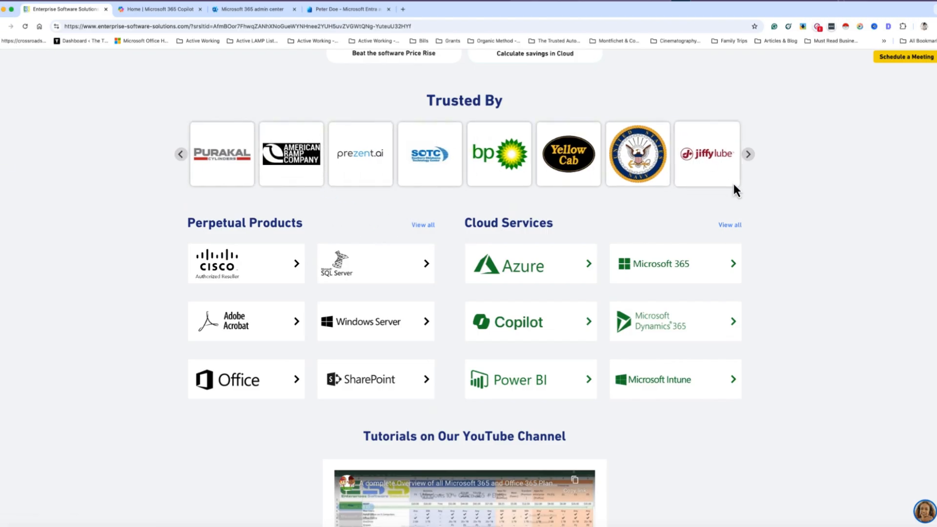
scroll(558, 232, up, 3)
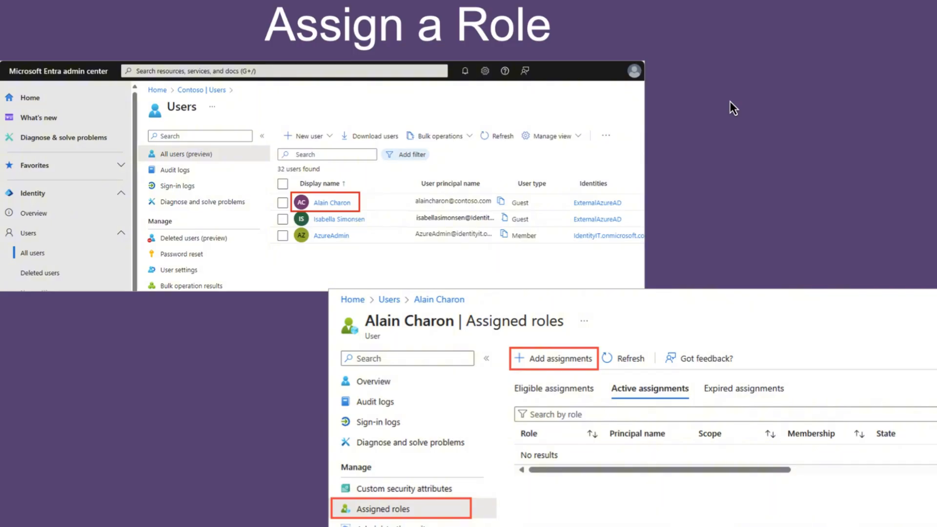
Step: Switch to the Microsoft Entra admin center in the browser and open the list of all users
key(super+Tab)
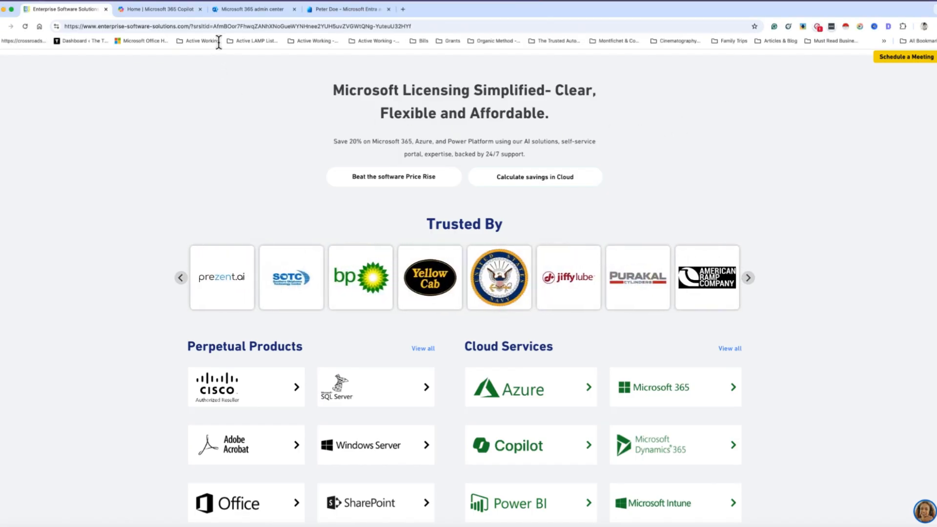
click(165, 11)
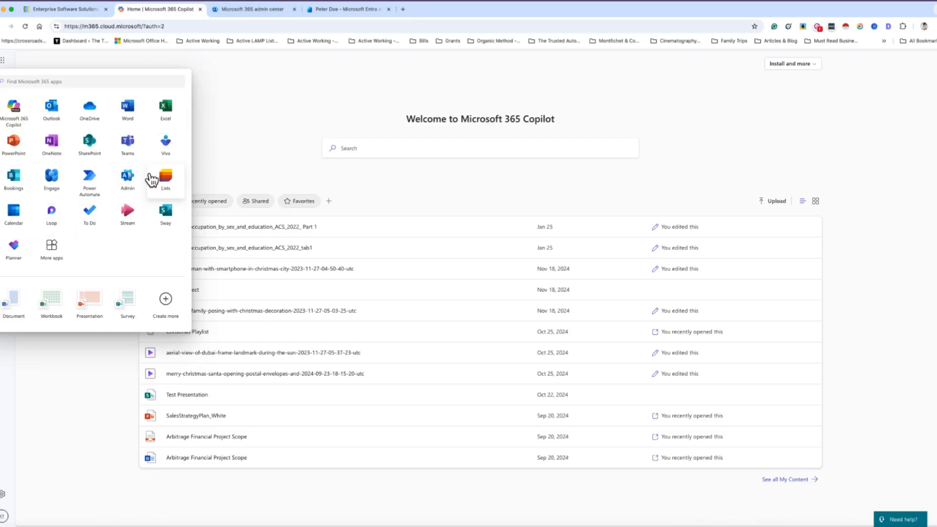
click(251, 135)
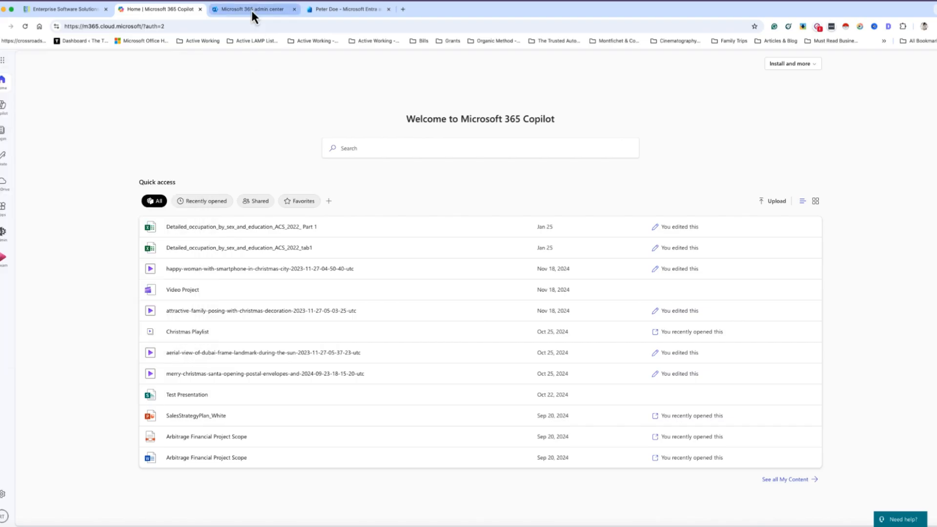
click(250, 10)
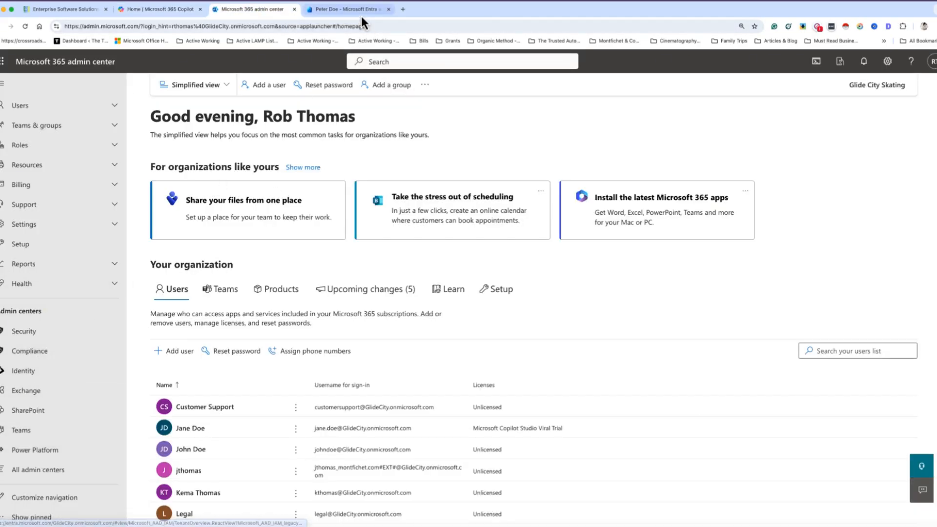
click(346, 9)
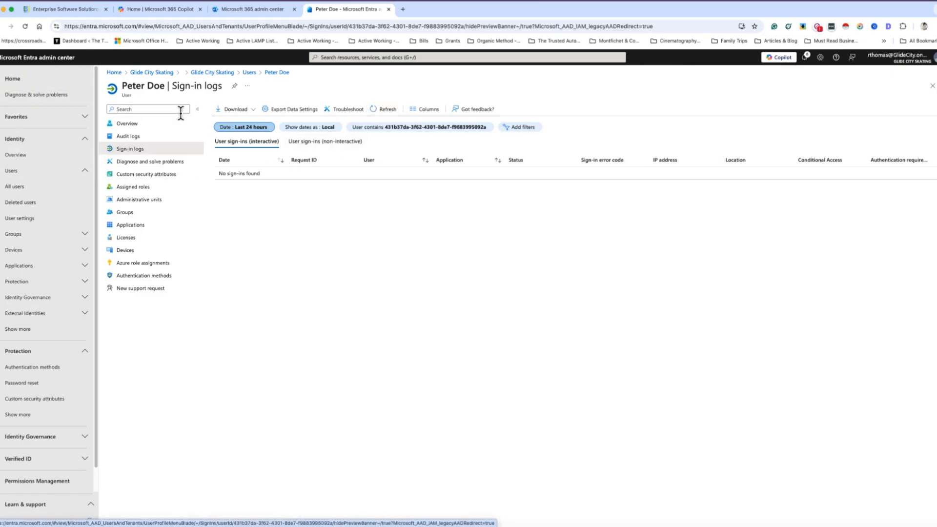
click(247, 76)
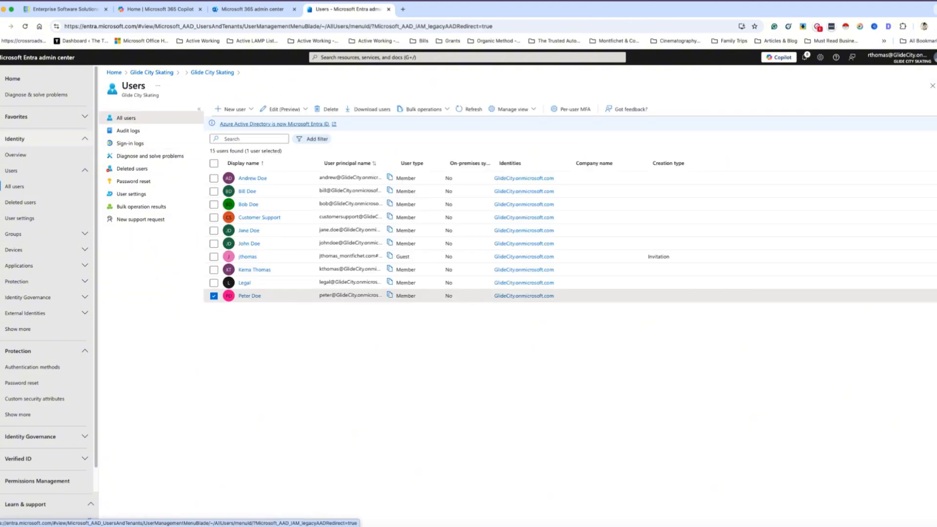
click(13, 187)
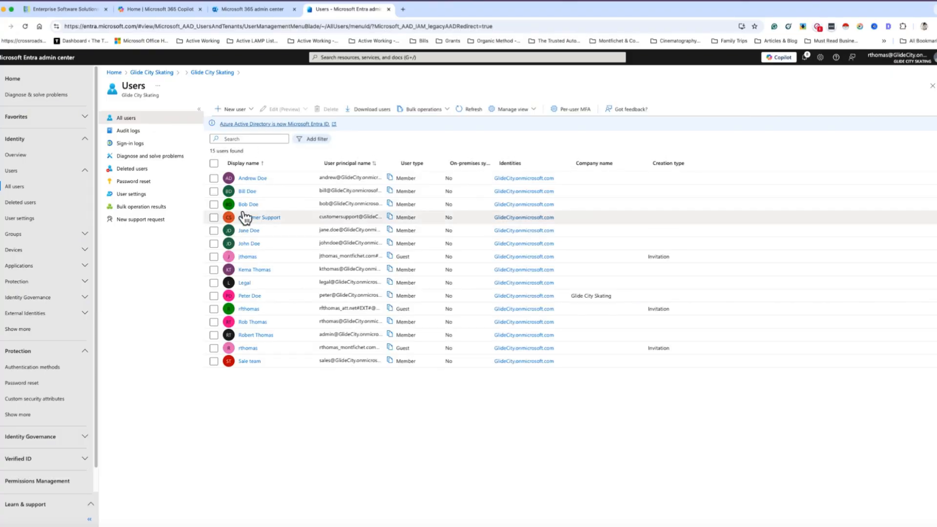
Step: Start creating a new internal user and enter the user principal name and the person's display name
click(246, 110)
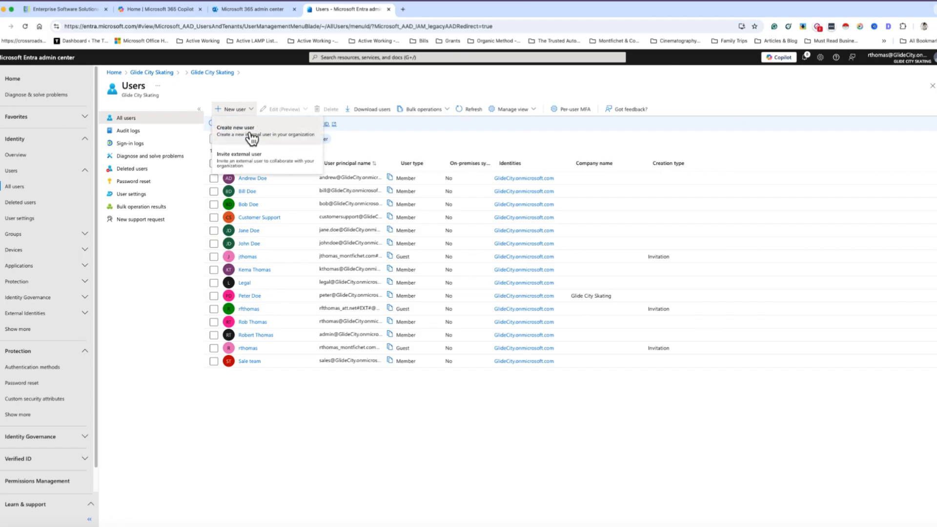
click(252, 138)
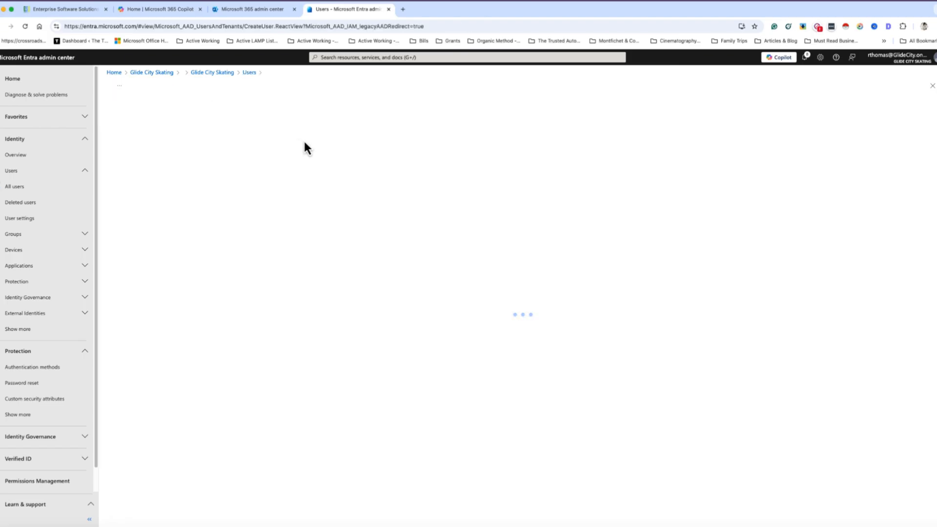
click(223, 171)
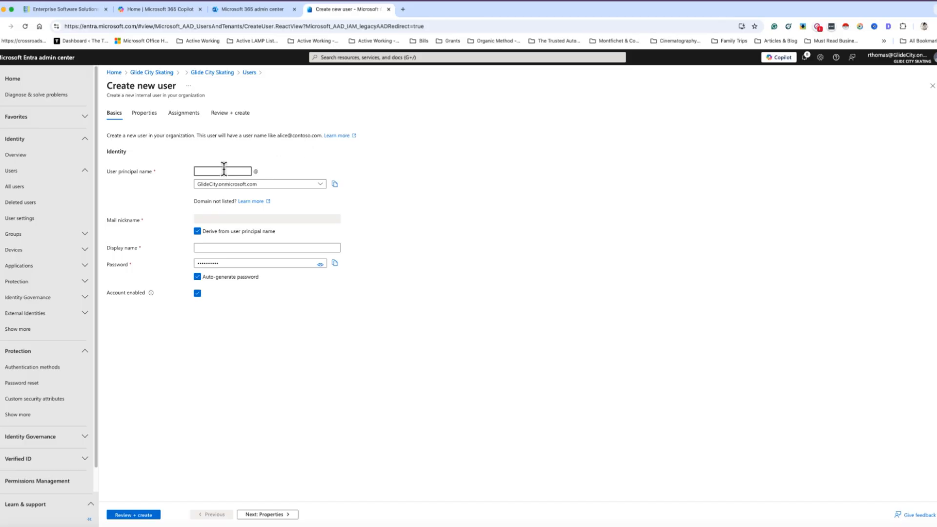
text(tammy)
click(206, 247)
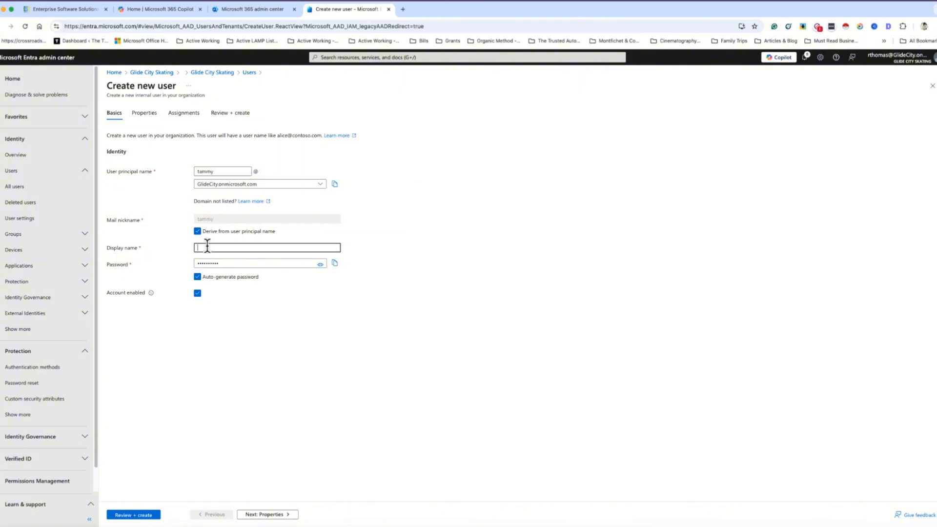
text(Tammy Doe)
click(313, 333)
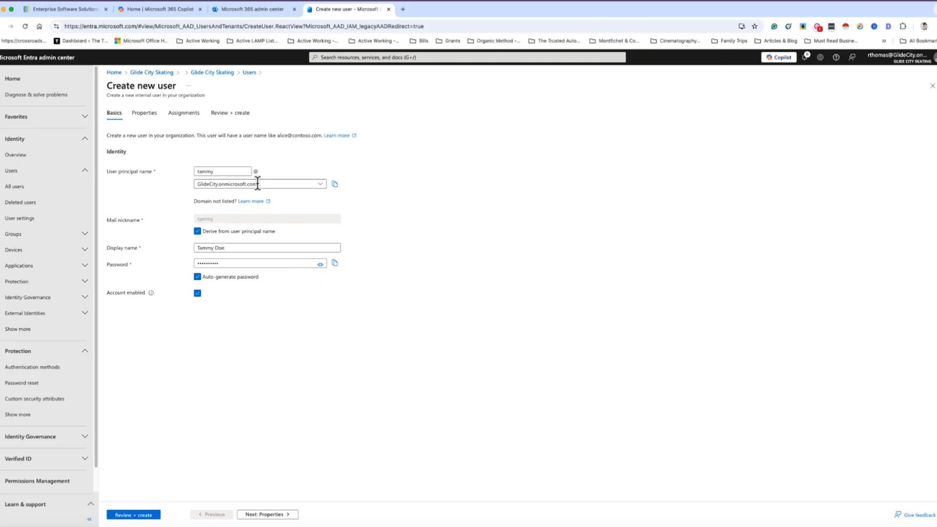
Step: Enter the new user's first and last name in the properties and keep the user type as Member
click(149, 116)
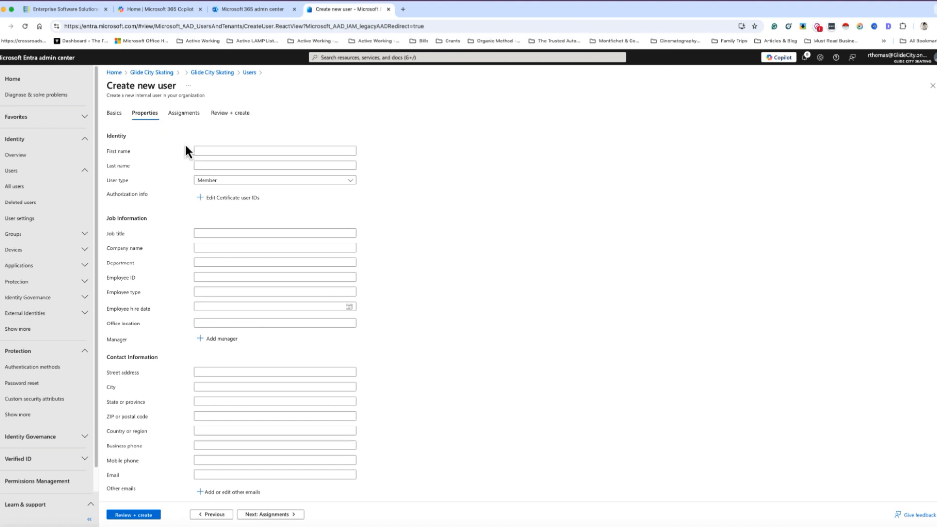
click(207, 151)
text(Tammy)
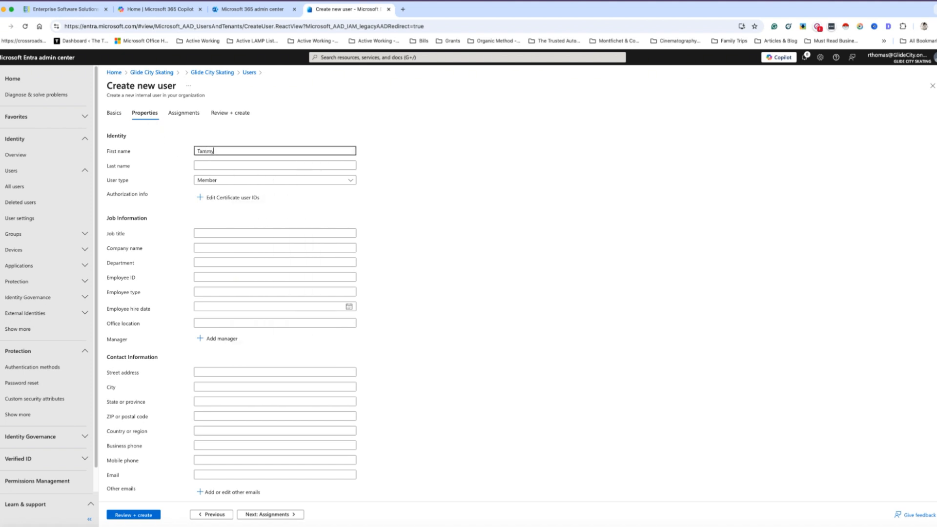
key(Tab)
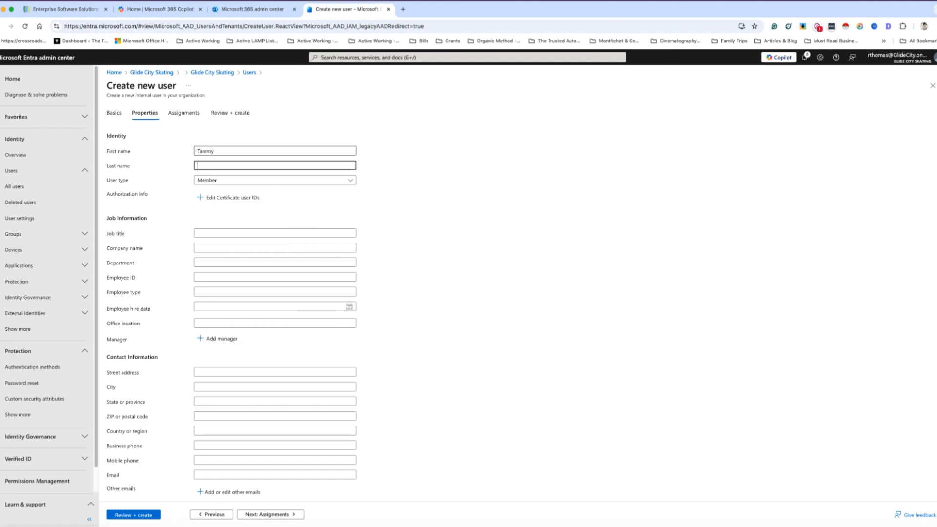
text(Doe)
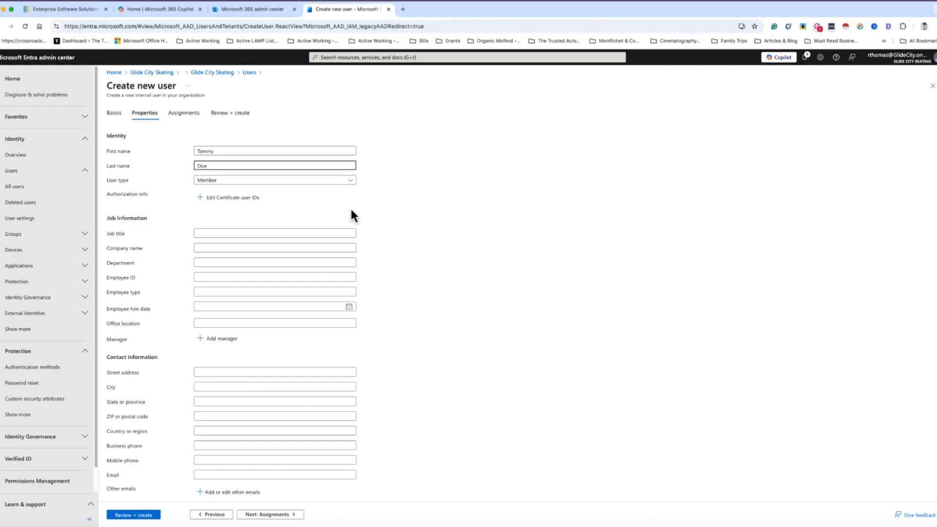
click(349, 181)
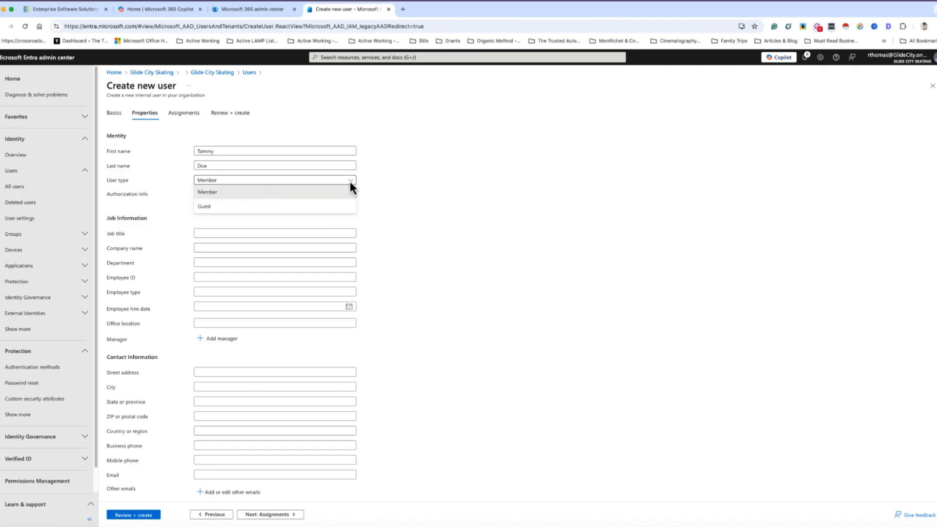
click(429, 185)
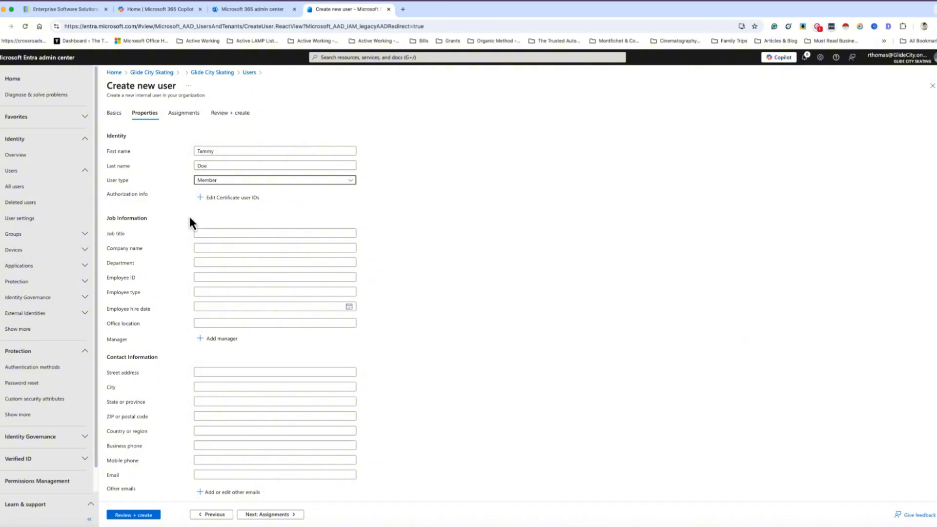
Step: Set the new user's job title to Marketing Manager and assign the first listed user as manager
click(204, 233)
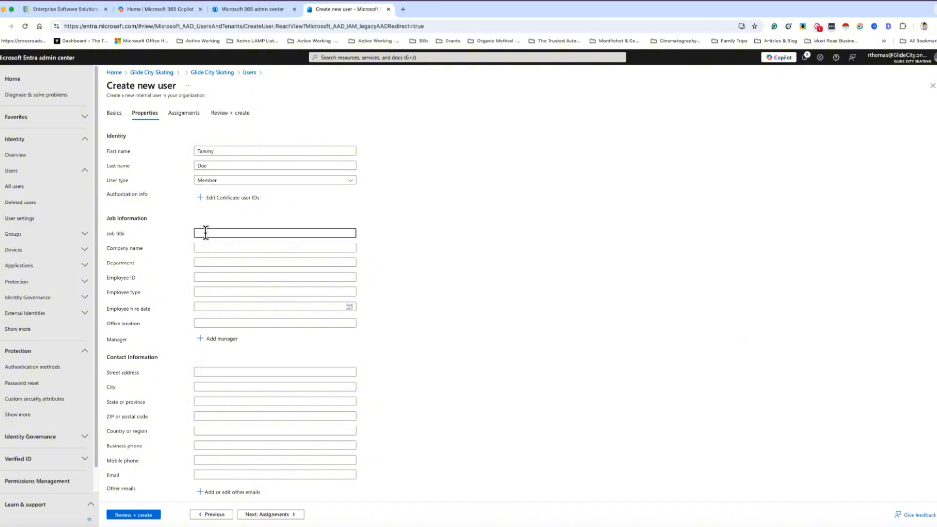
text(Marketing Manager)
click(223, 338)
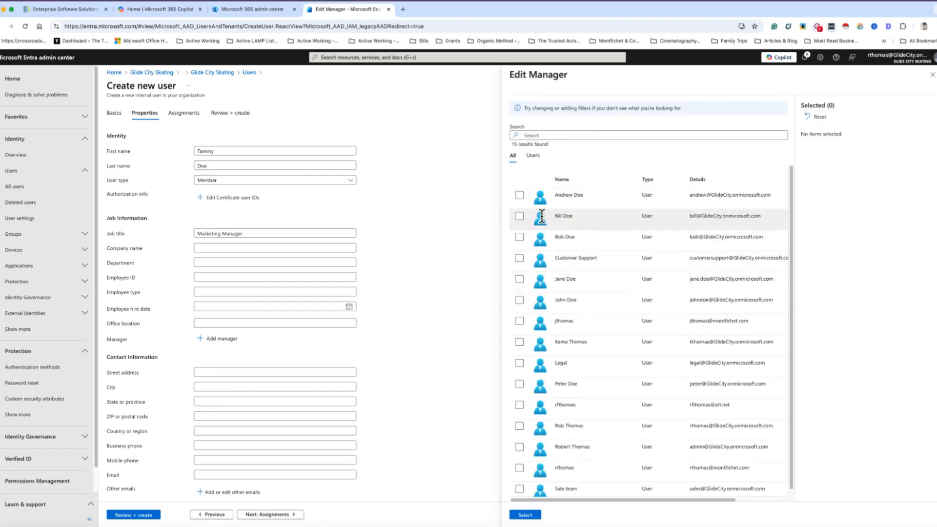
click(520, 196)
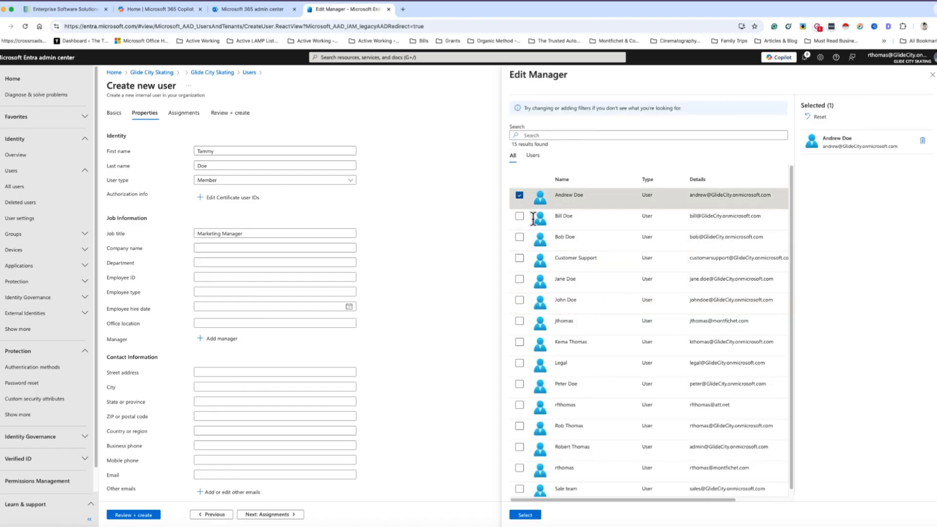
click(525, 514)
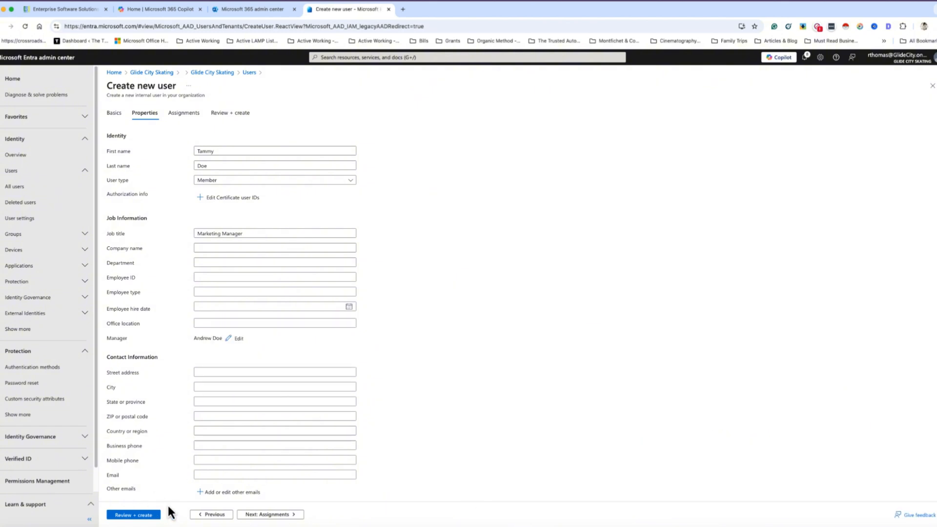
Step: Add the Web – Development Admin group to the new user's assignments
click(194, 117)
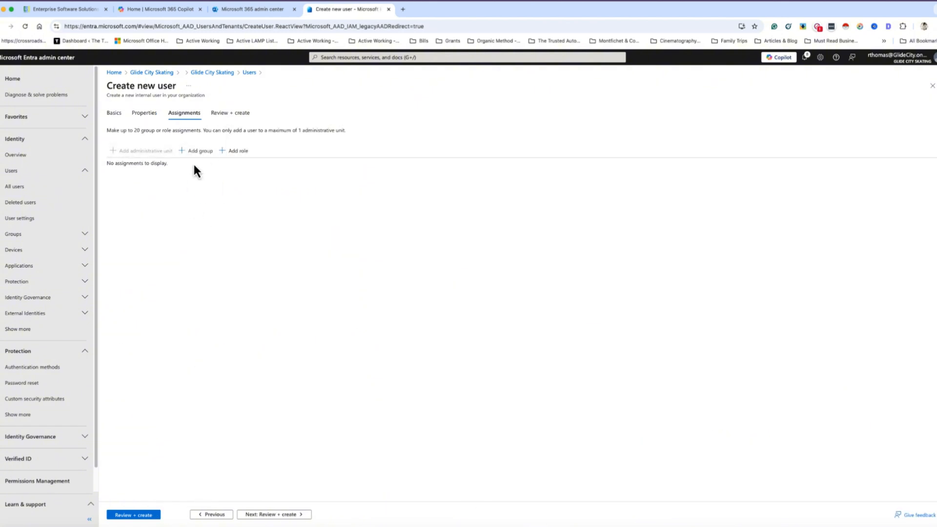
click(211, 154)
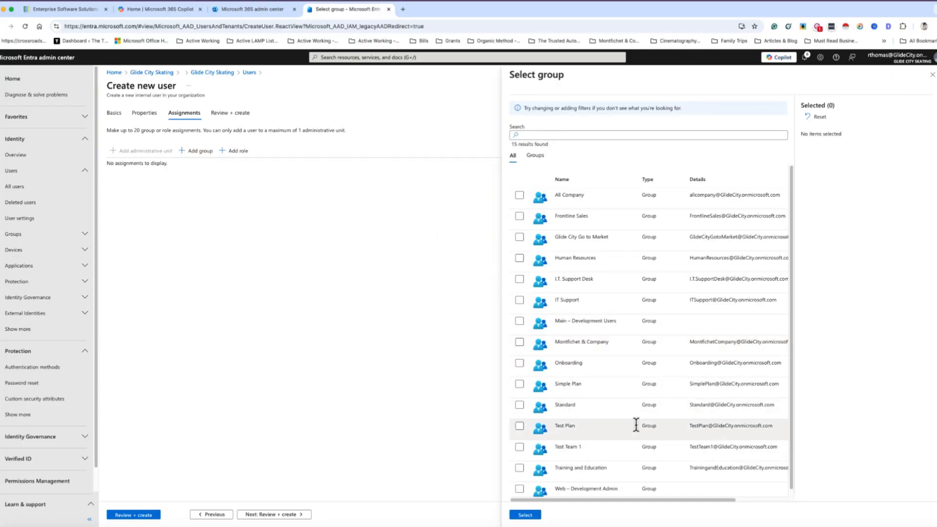
scroll(644, 420, down, 1)
click(519, 482)
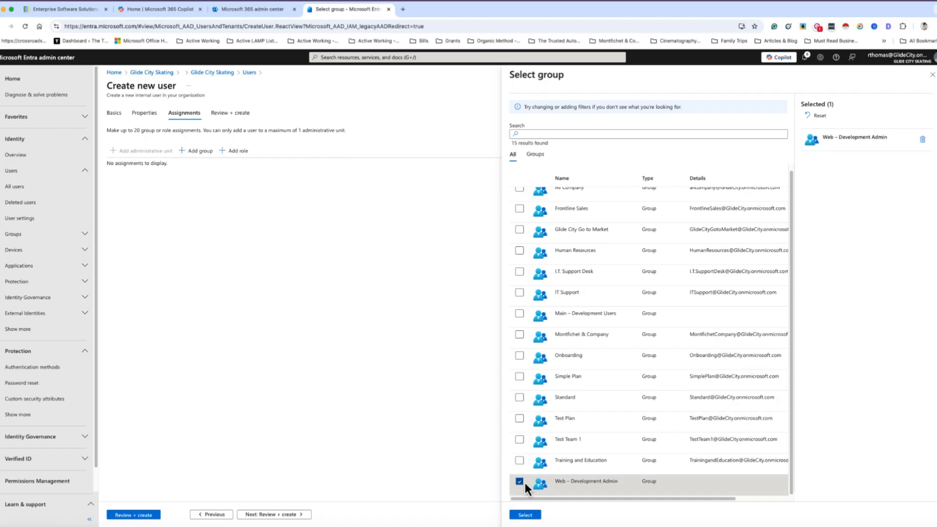
click(524, 515)
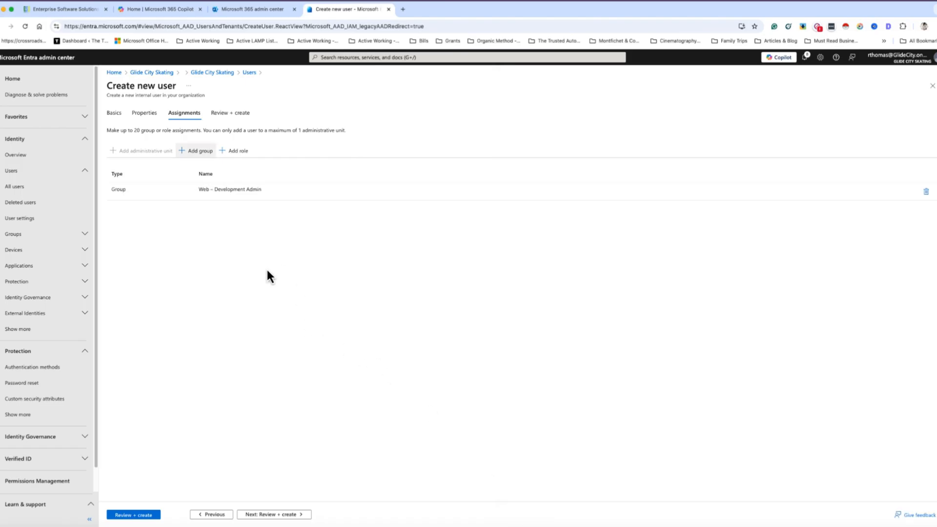
Step: Add the Application Developer directory role to the new user's assignments
click(244, 156)
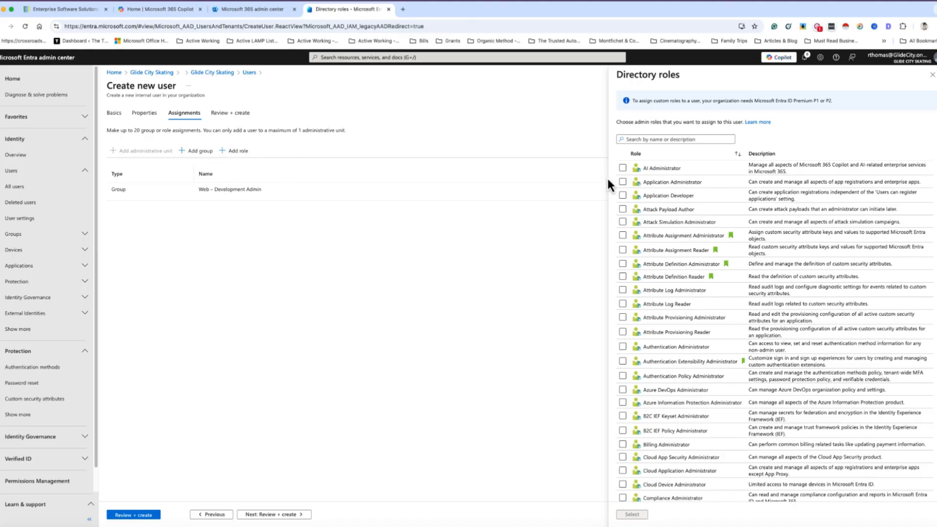
scroll(736, 412, down, 20)
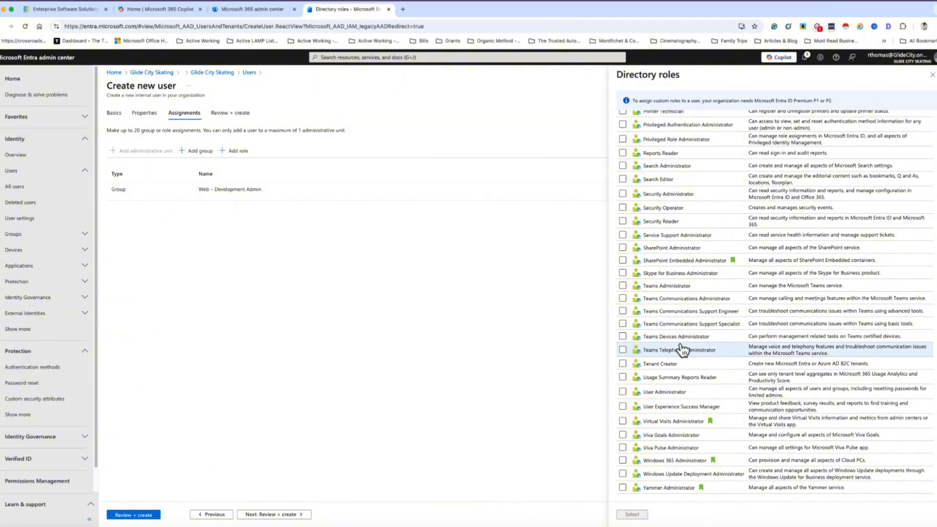
scroll(689, 347, up, 2)
scroll(689, 341, up, 10)
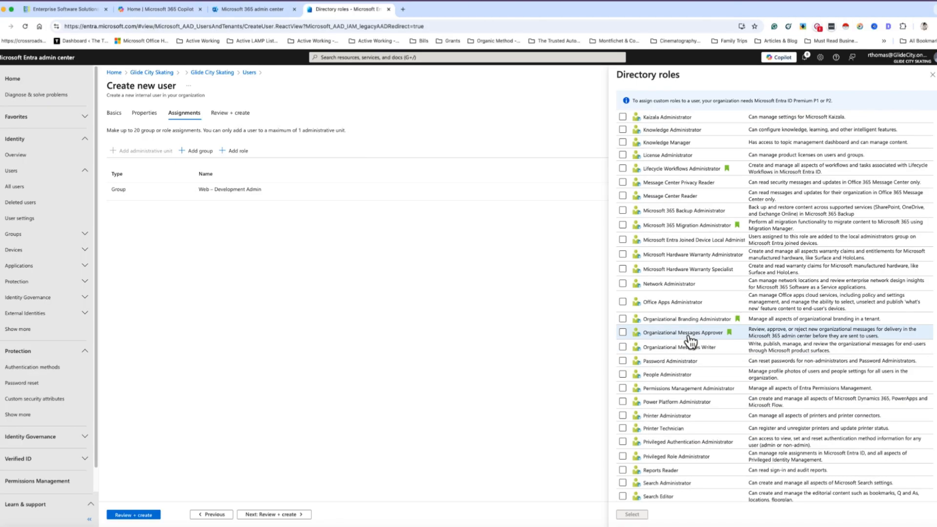
scroll(689, 346, up, 6)
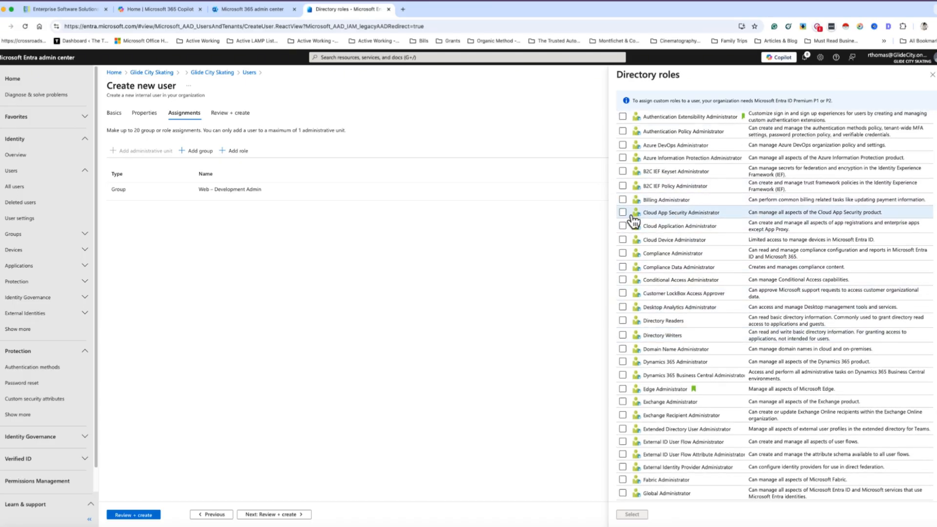
scroll(633, 218, up, 2)
scroll(635, 225, up, 3)
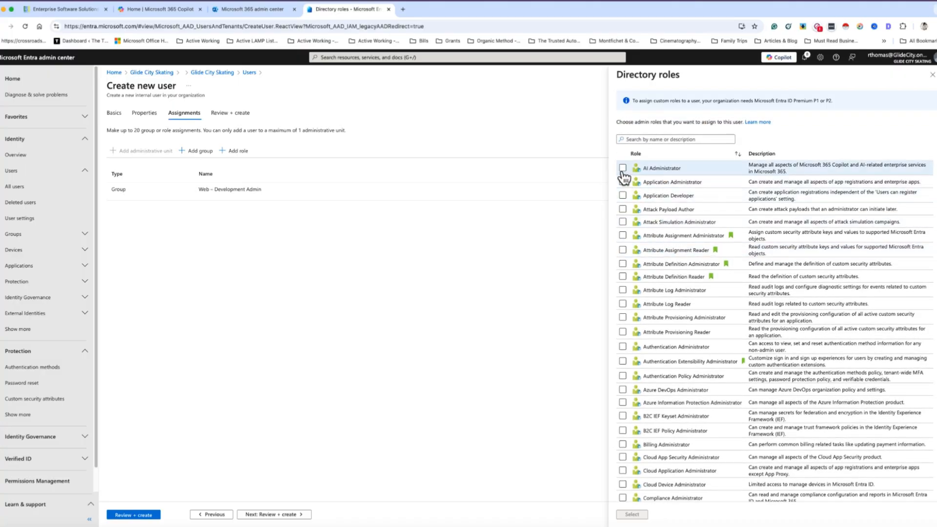
click(623, 169)
click(623, 194)
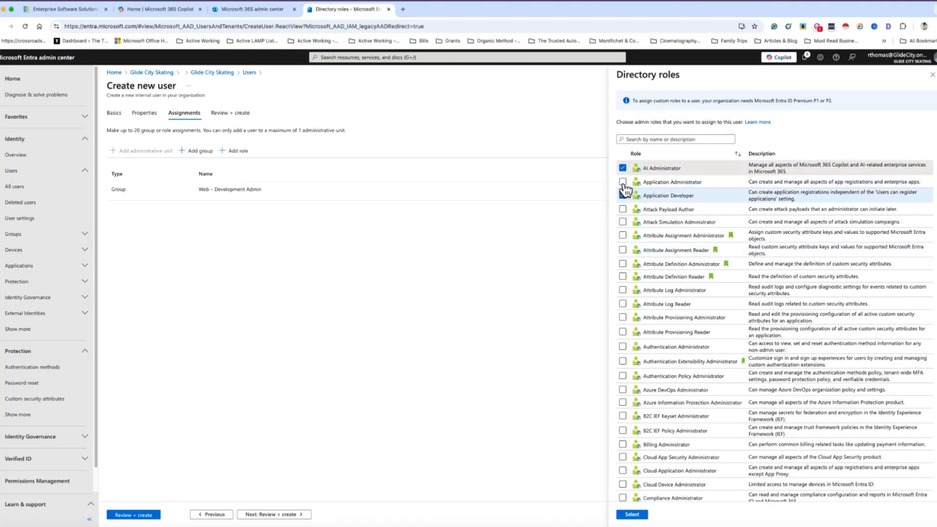
click(622, 169)
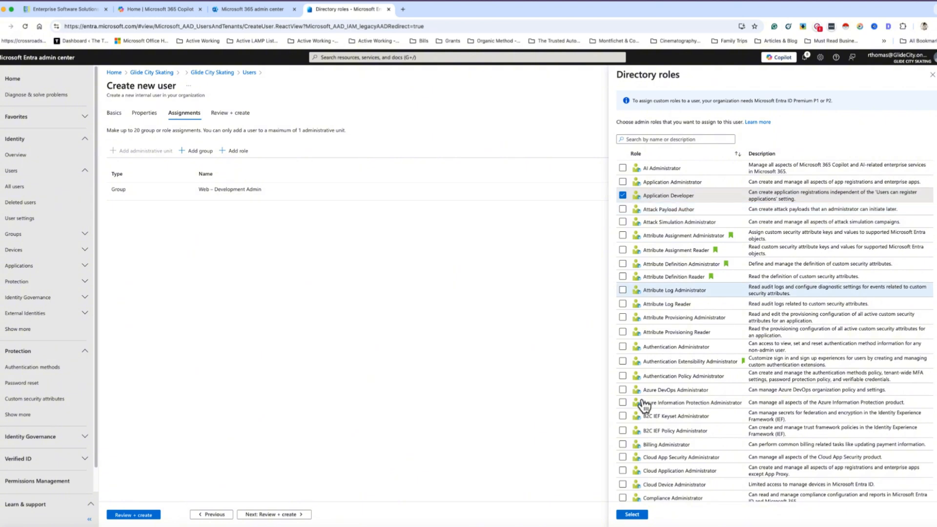
click(631, 515)
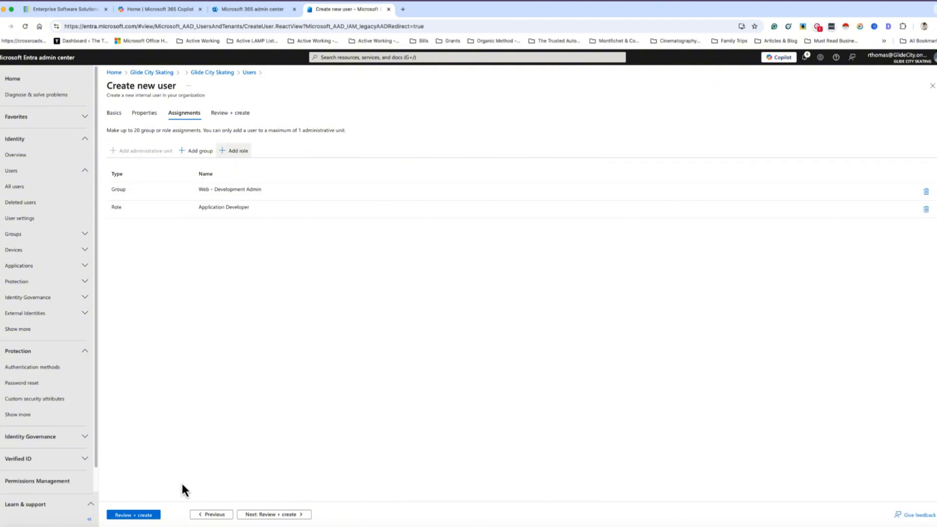
Step: Review the new user's settings, create the account and refresh the list of all users
click(227, 114)
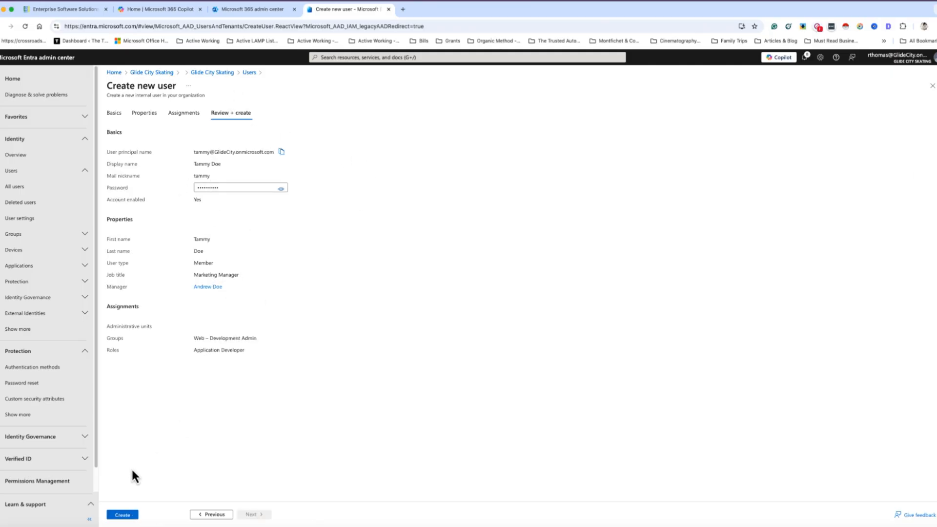
click(127, 517)
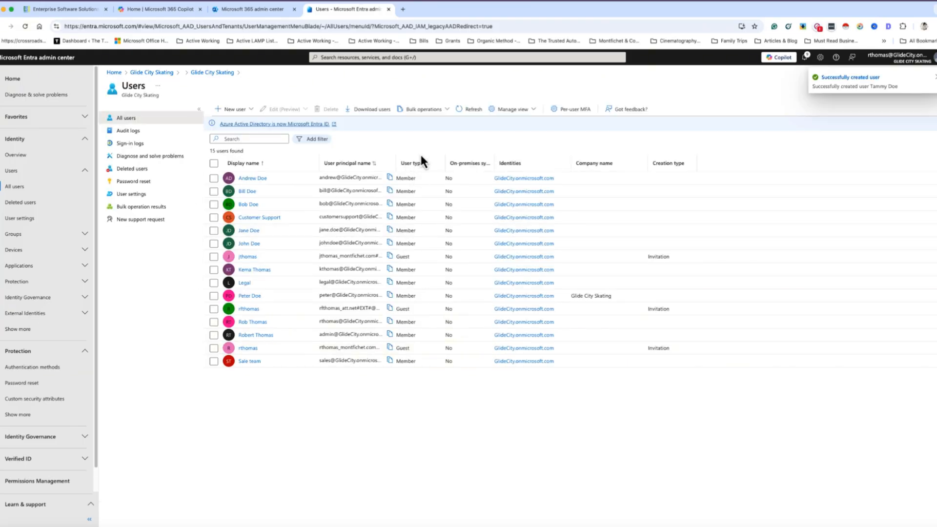
click(469, 112)
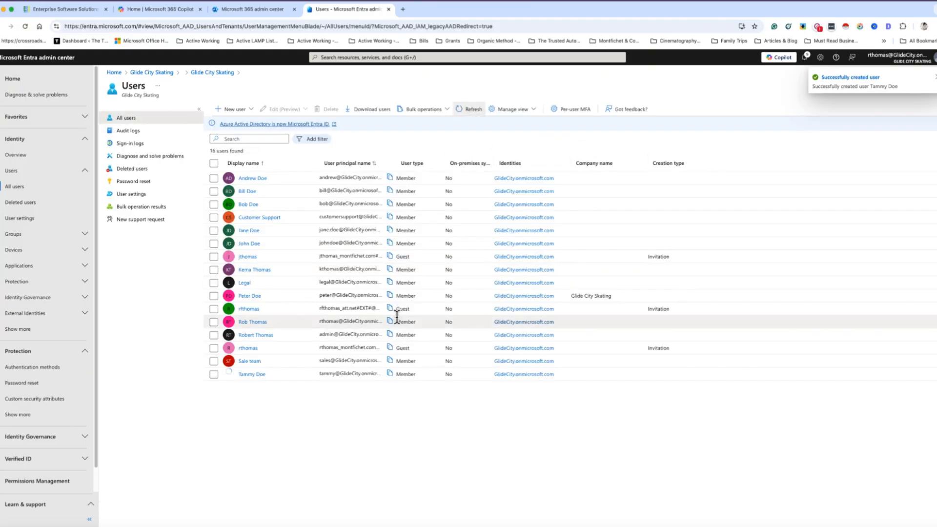
Step: Open the newly created user's profile and examine its identity, job and contact properties
click(252, 374)
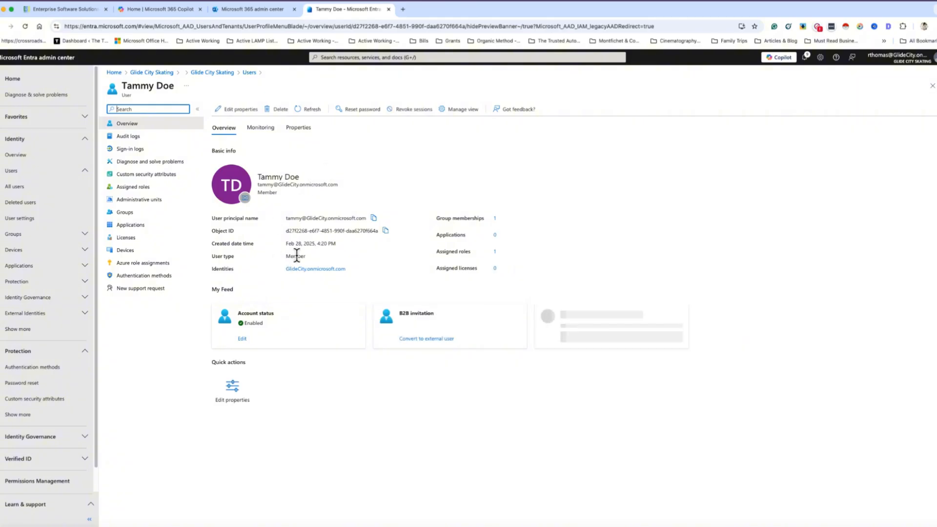
click(297, 129)
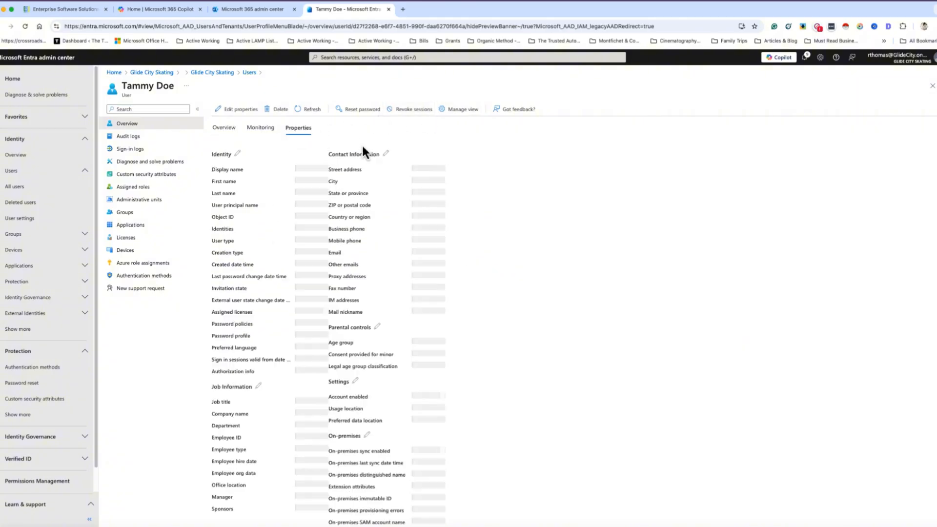
scroll(385, 342, down, 1)
scroll(390, 346, up, 1)
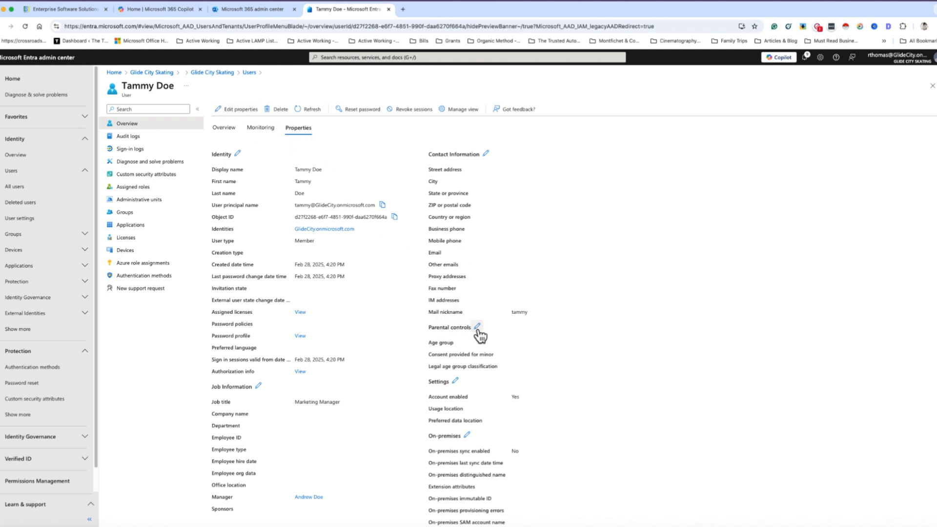
scroll(490, 459, down, 2)
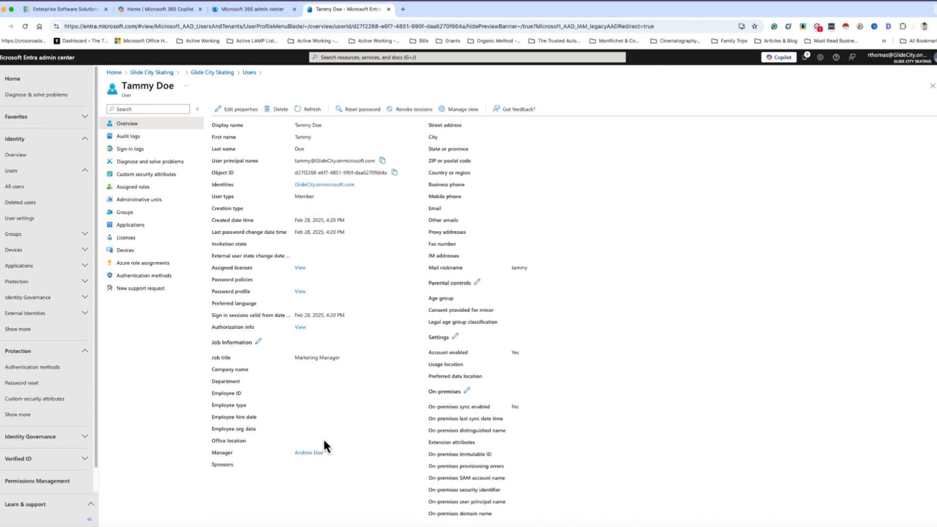
scroll(312, 273, up, 2)
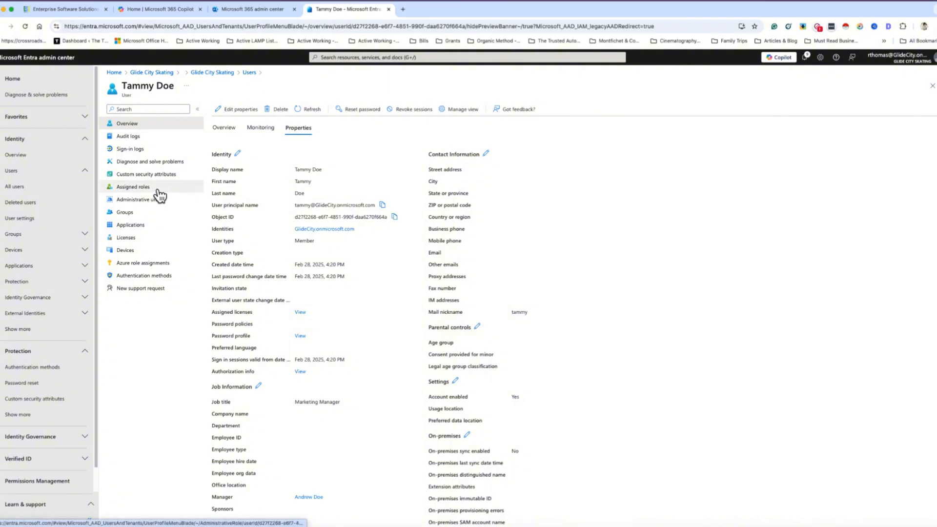
Step: Assign the AI Administrator role to the newly created user and refresh the assigned roles list
click(152, 189)
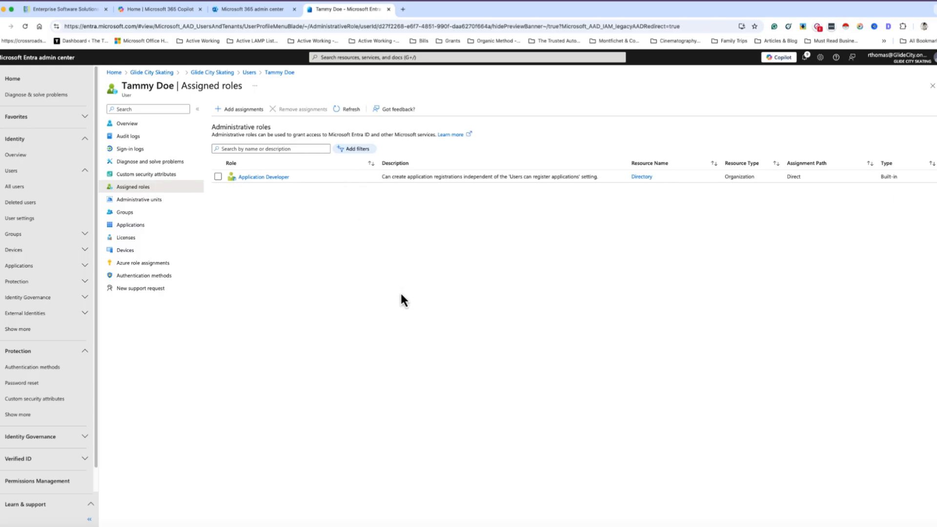
click(268, 149)
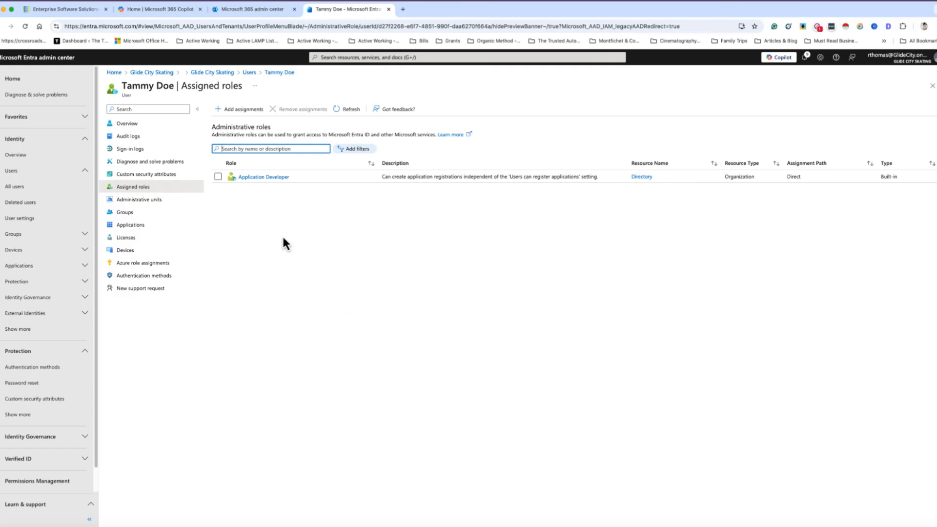
click(242, 110)
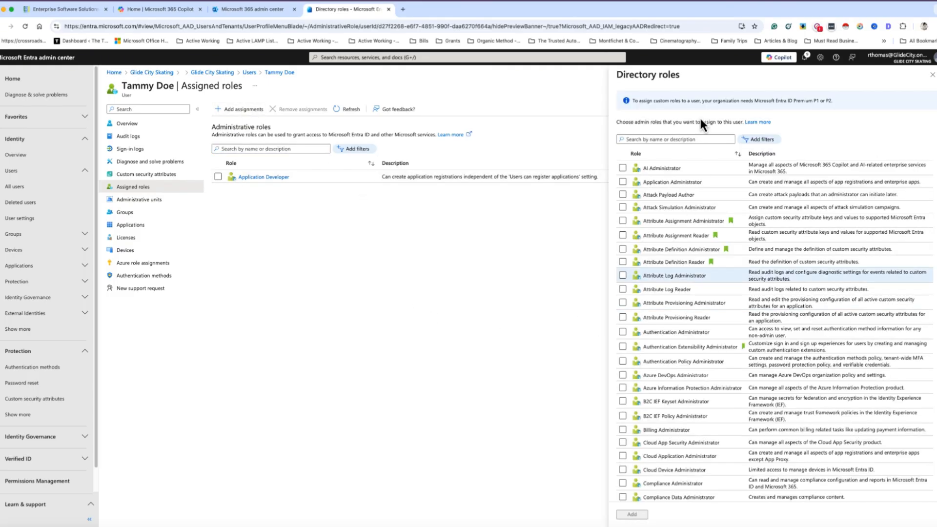
click(622, 168)
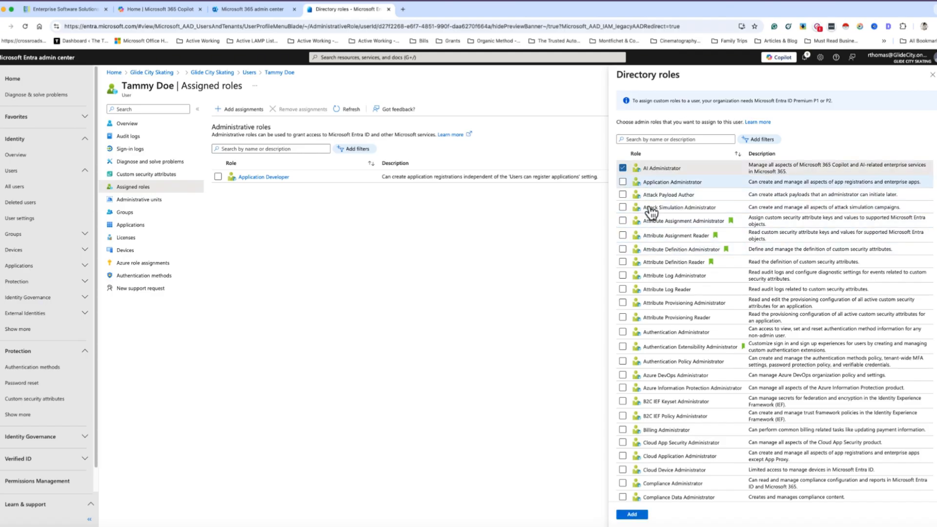
click(631, 514)
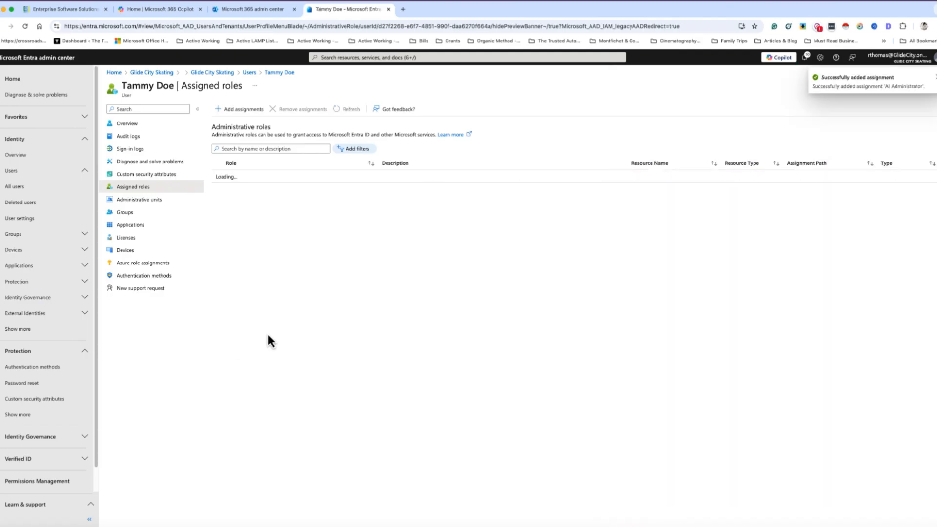
click(347, 112)
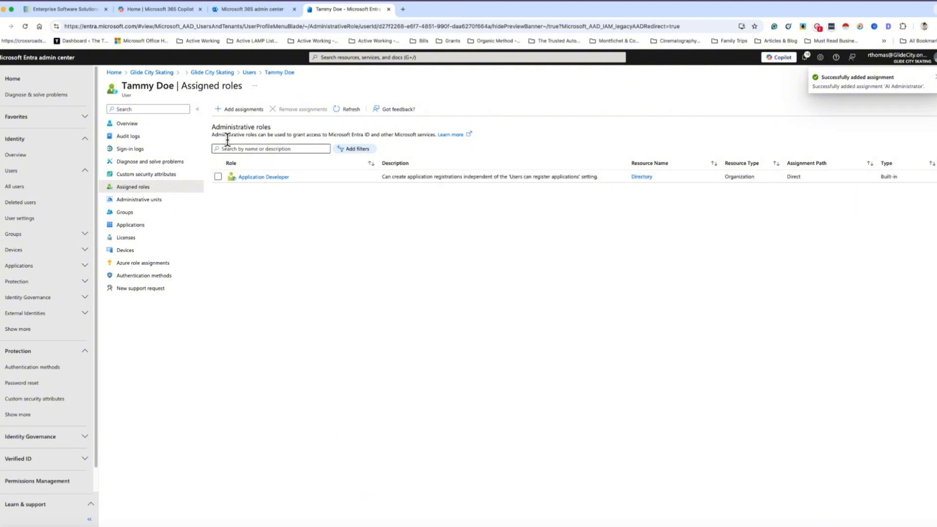
click(343, 110)
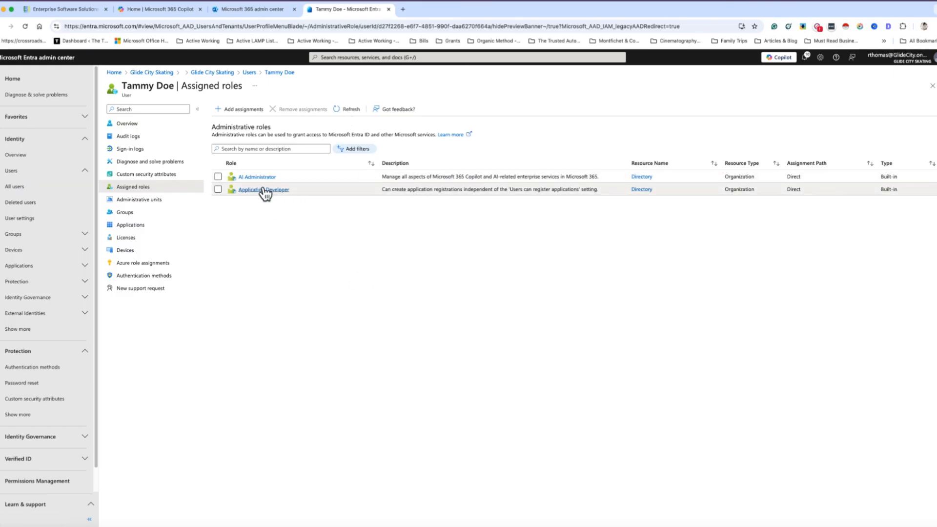
Step: Assign the Azure DevOps Administrator and Directory Readers roles to the same user and refresh the assigned roles list
click(241, 109)
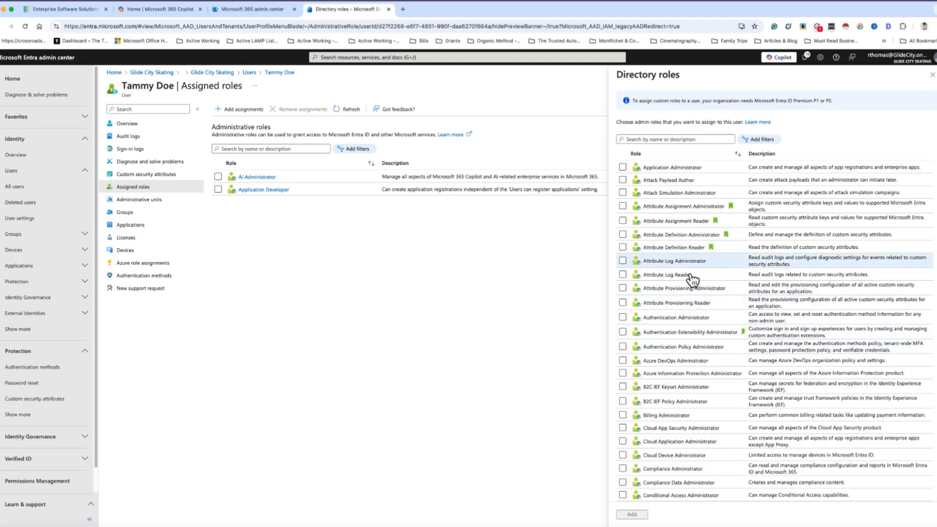
scroll(702, 356, down, 1)
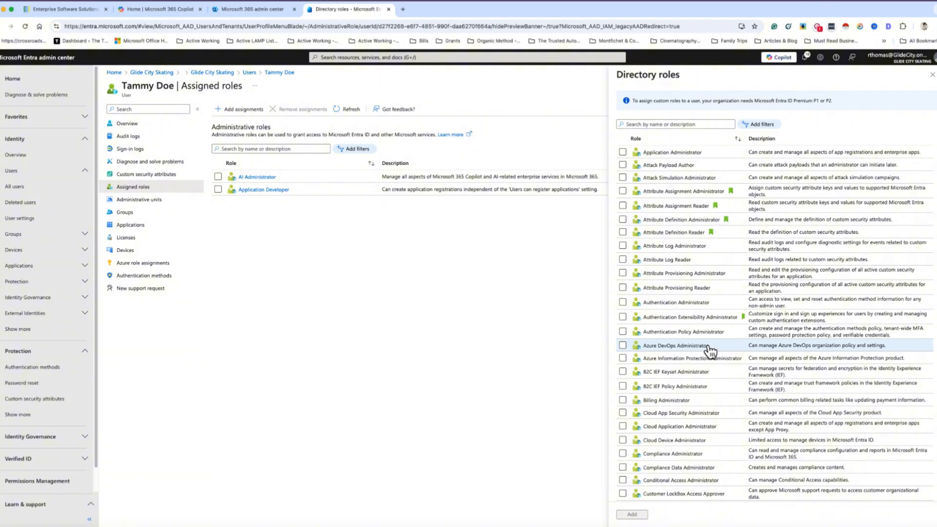
click(623, 345)
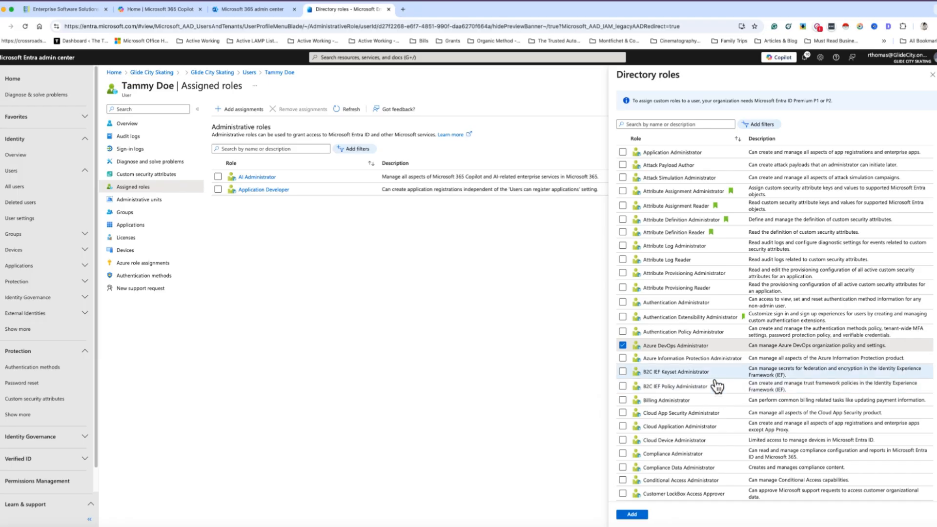
scroll(716, 383, down, 3)
scroll(715, 388, down, 3)
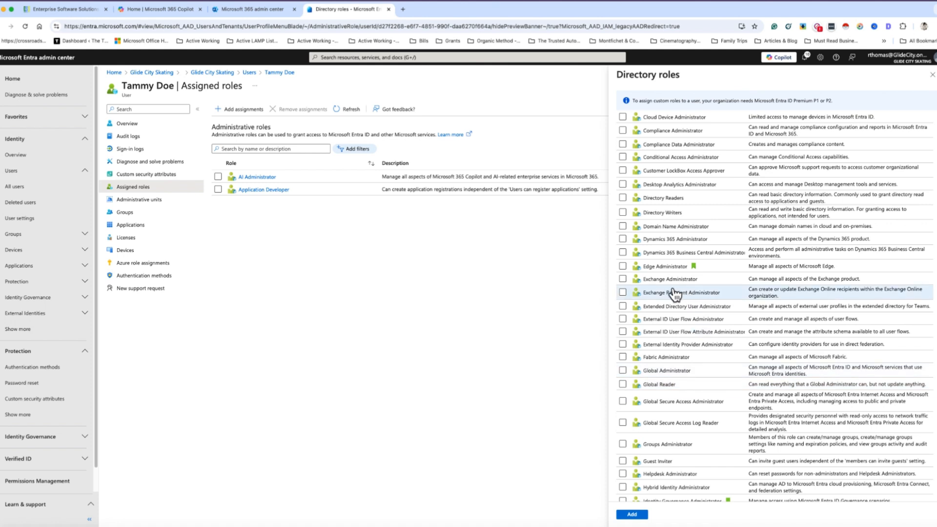
click(622, 198)
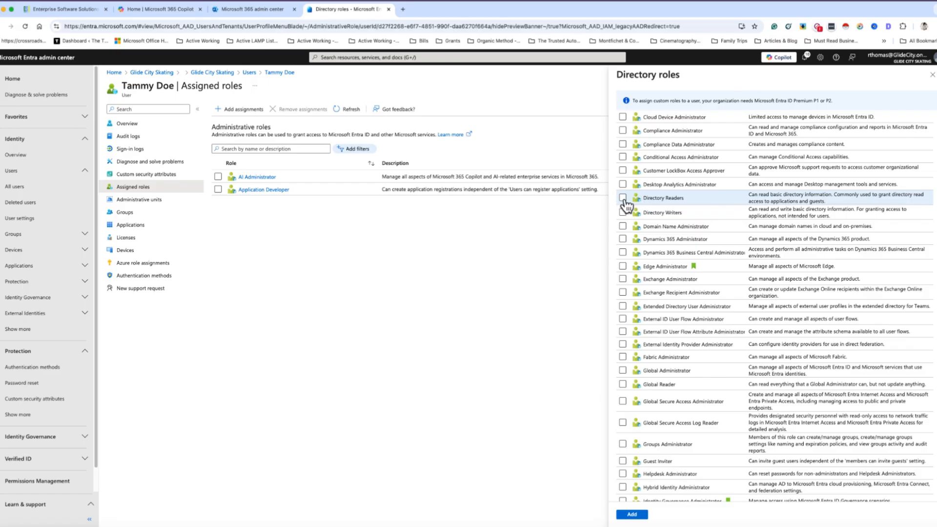
click(634, 516)
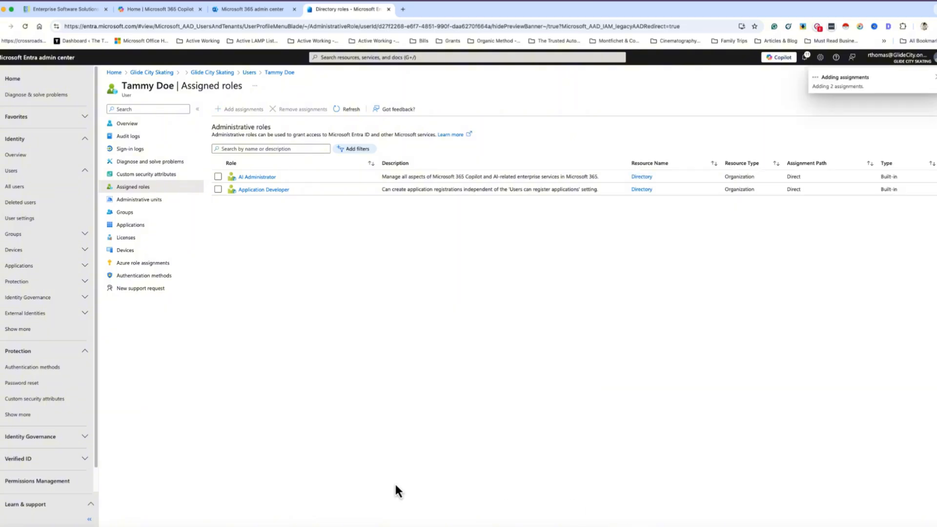
click(350, 110)
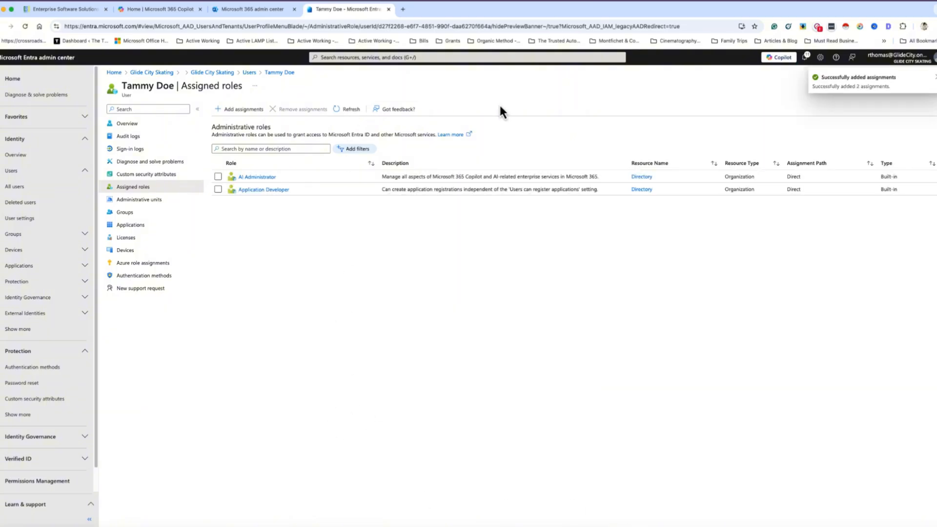
click(350, 109)
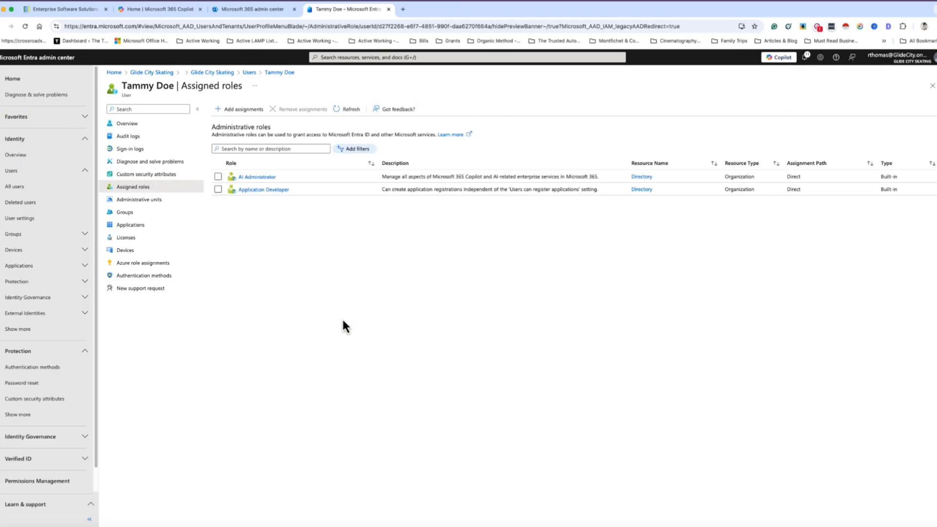
click(343, 111)
click(349, 111)
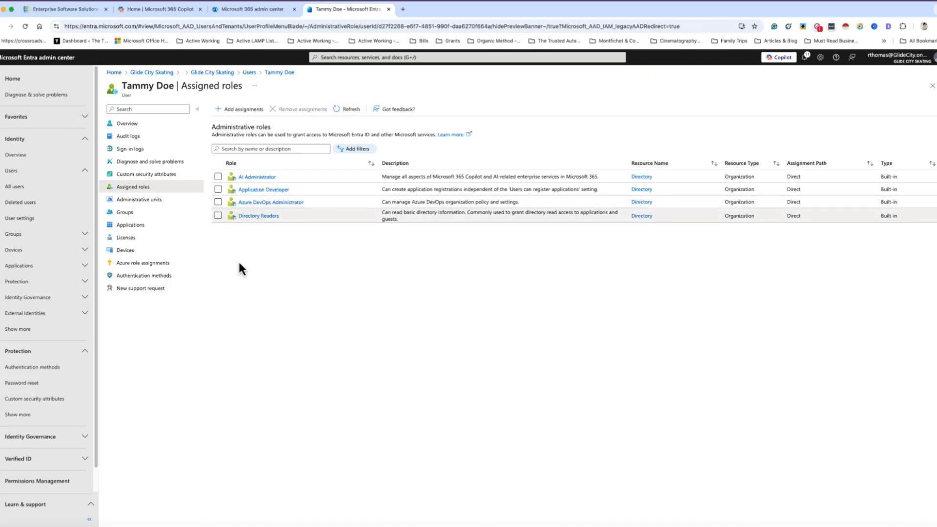